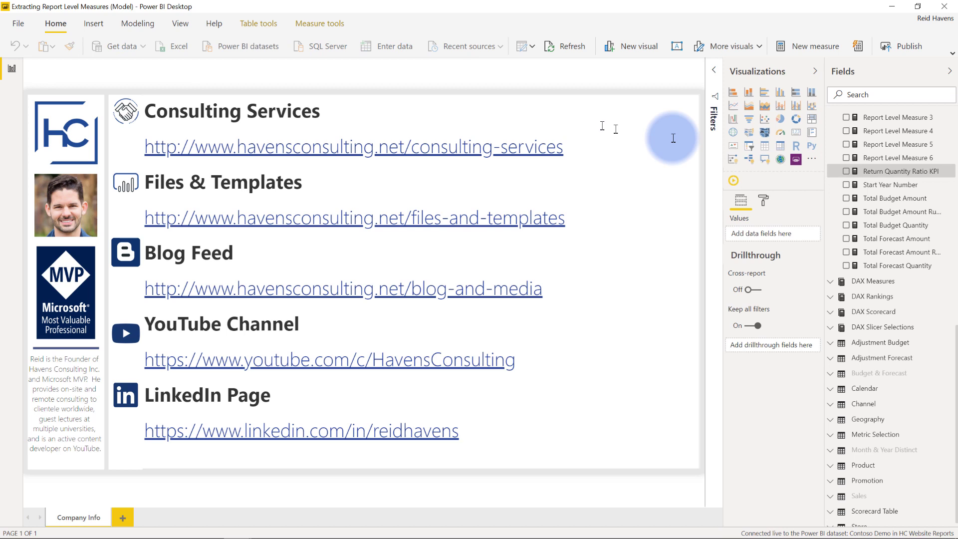
Step: Review the DAX formulas for Report Level Measures 6, 5 and 4 in the measures table
left_click(885, 158)
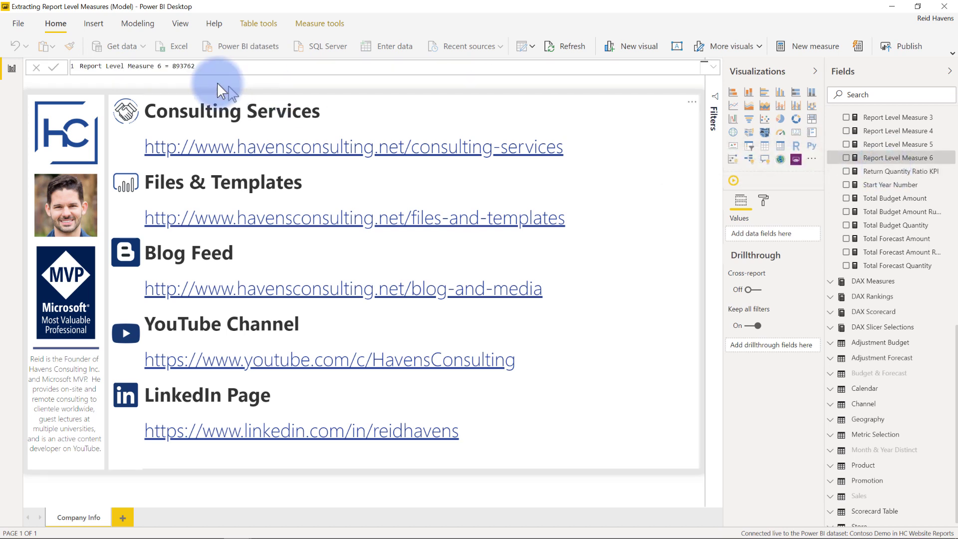
left_click(168, 67)
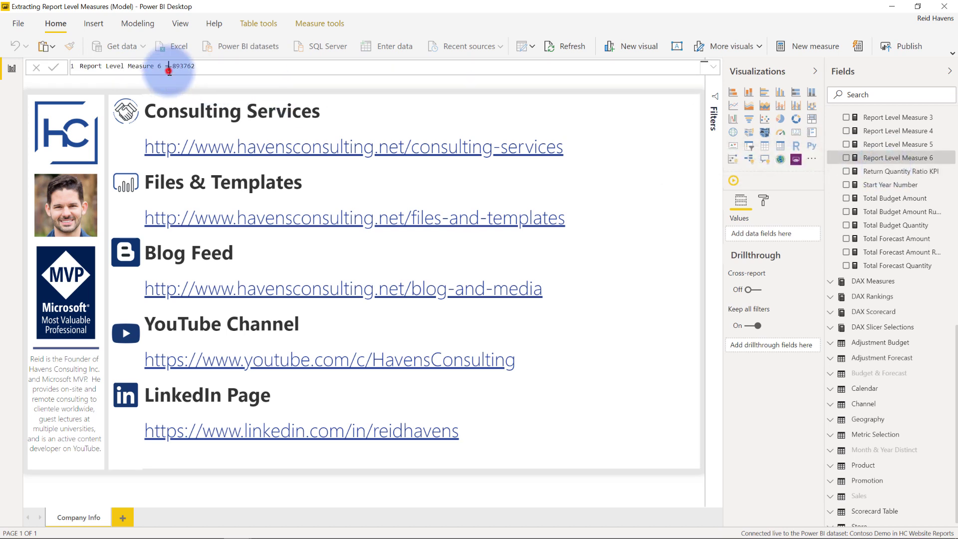
left_click(897, 144)
left_click(891, 132)
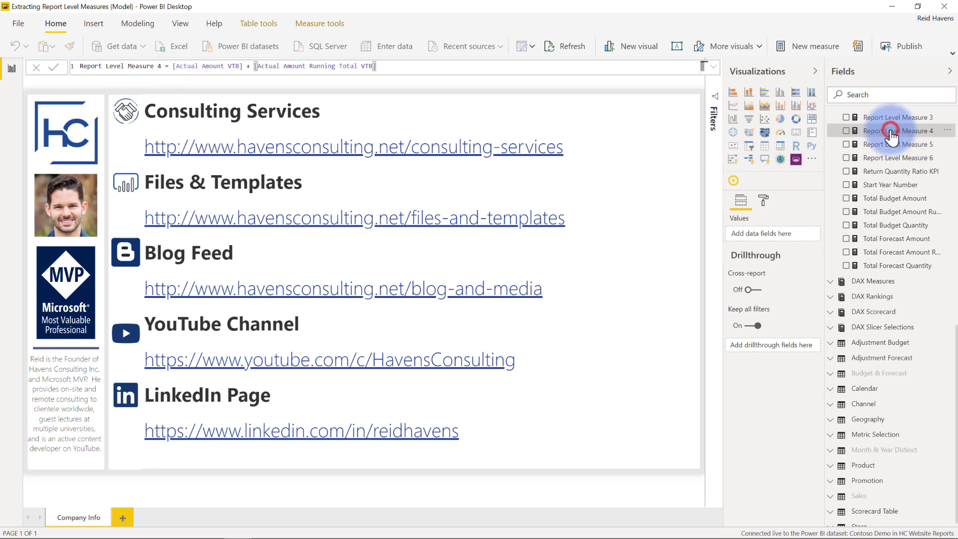
scroll(896, 150, "up", 10)
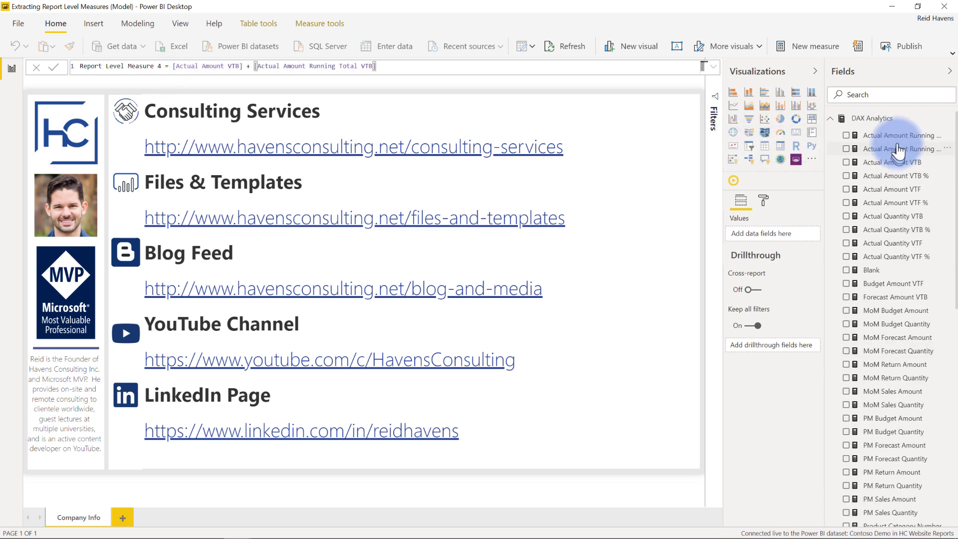
right_click(873, 120)
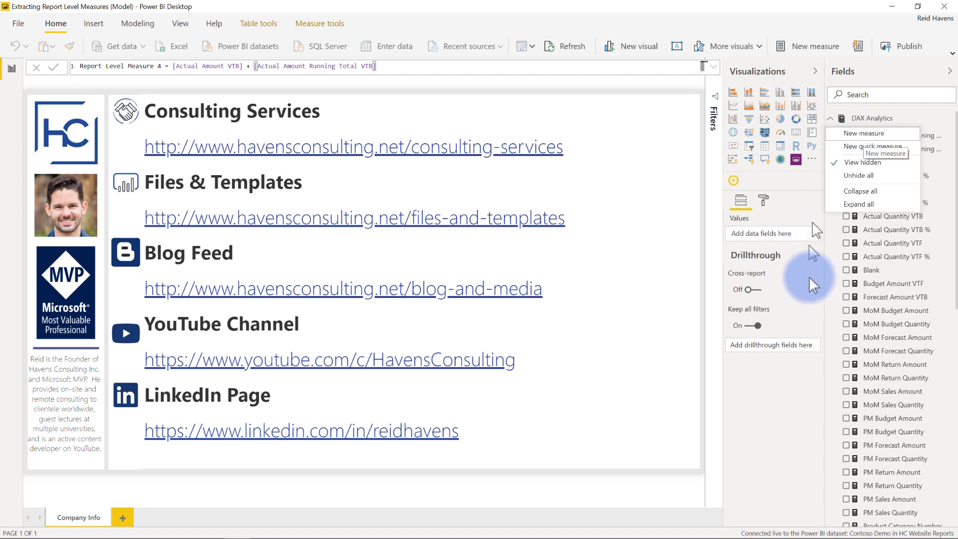
left_click(804, 384)
scroll(861, 200, "down", 1)
scroll(861, 199, "down", 10)
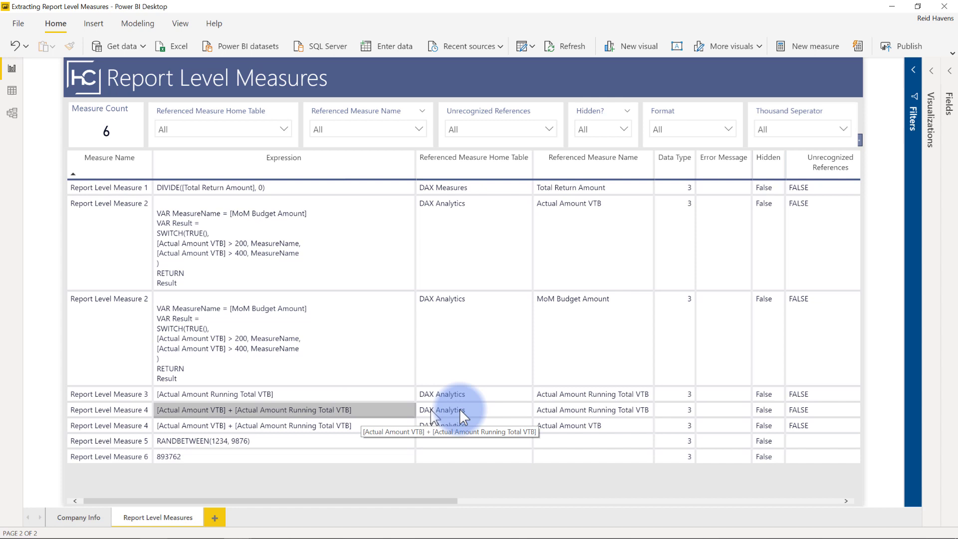
Step: Sort the measures table by Data Type, then by Unrecognized References, and scroll it right
left_click(677, 170)
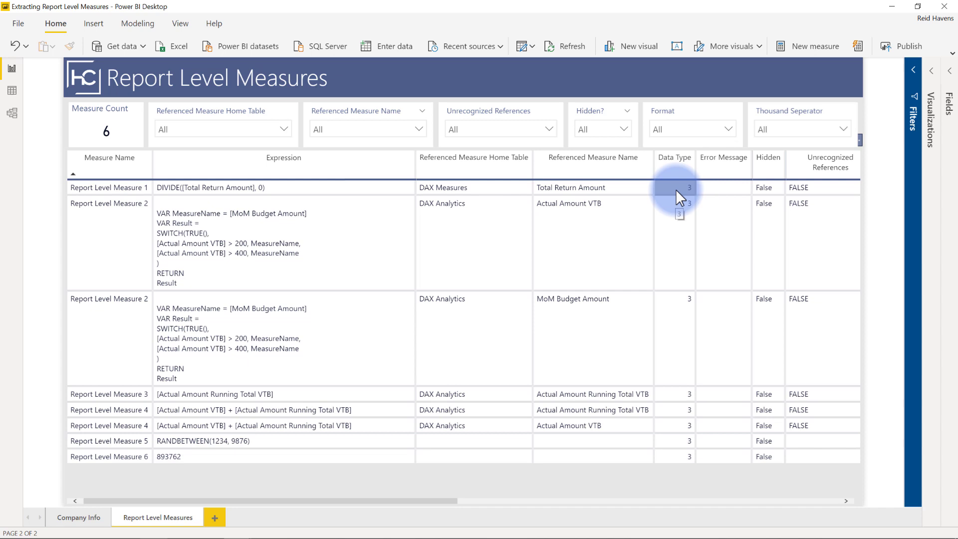
left_click(744, 169)
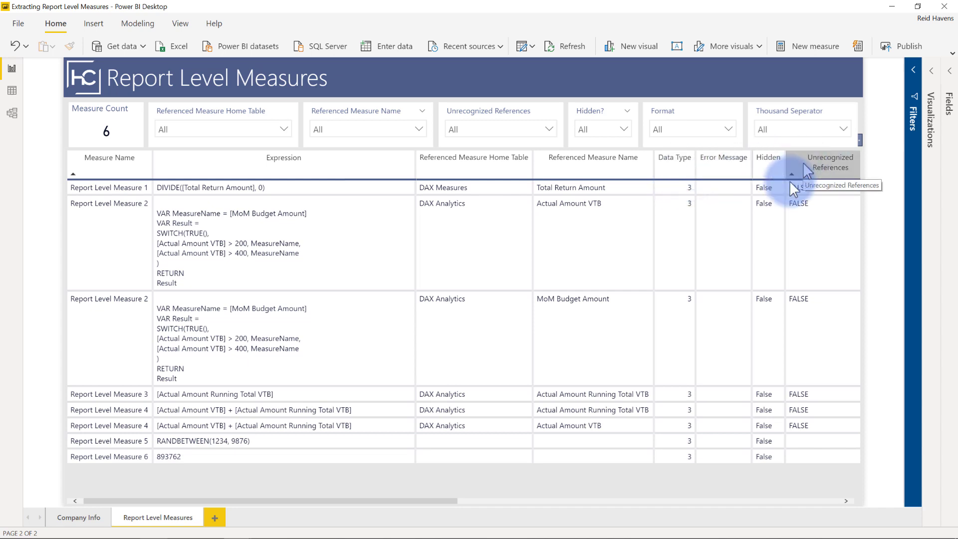
left_click_drag(432, 500, 691, 514)
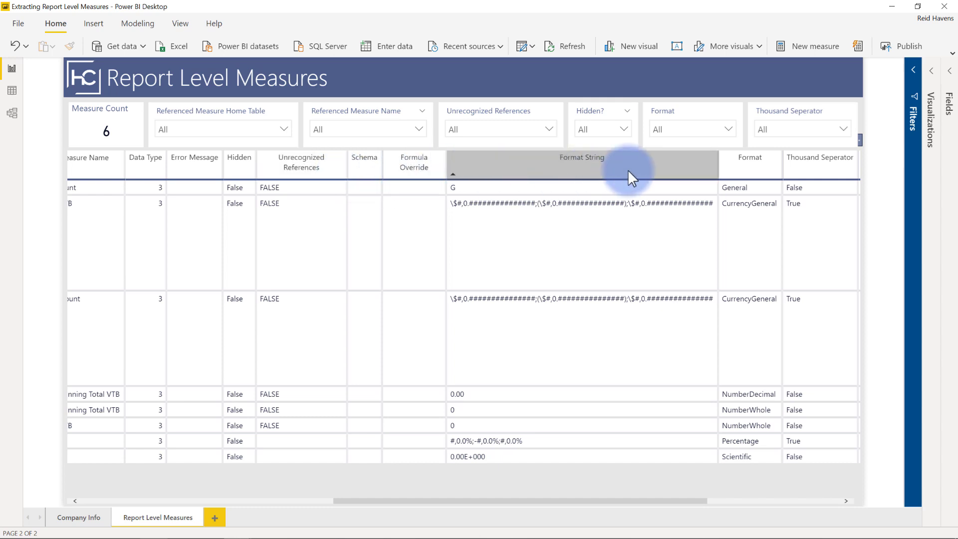
left_click_drag(677, 501, 845, 505)
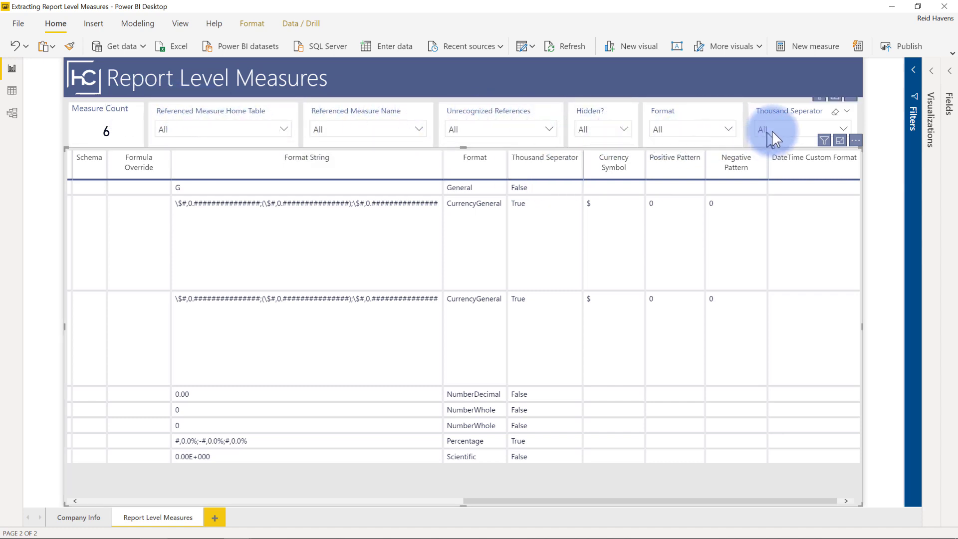
left_click(179, 501)
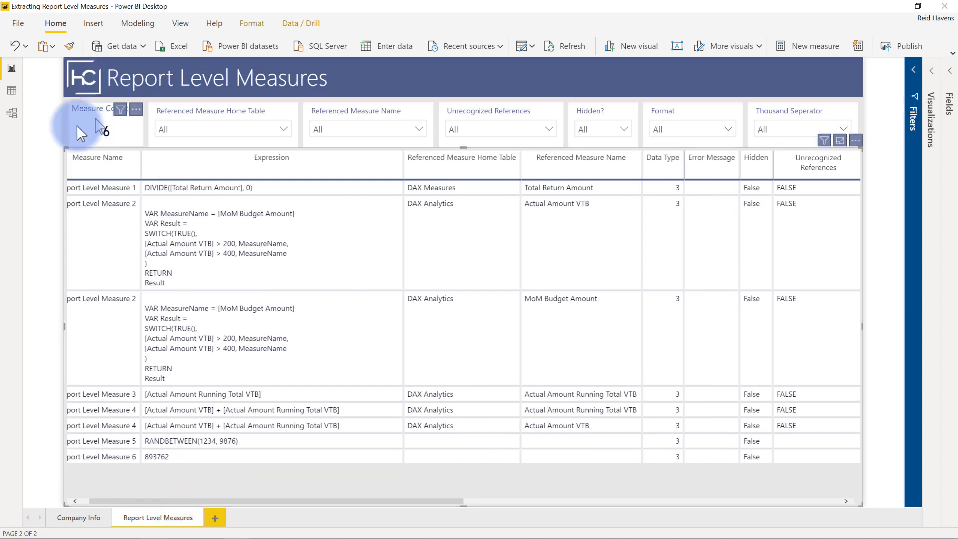
left_click(55, 153)
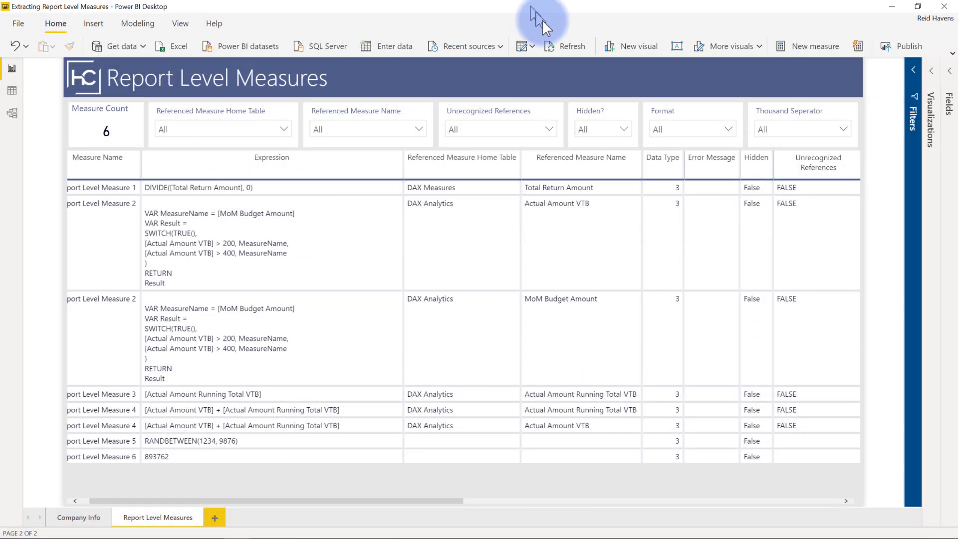
Step: Open Transform data to see the Report Level Measures query in Power Query Editor
left_click(522, 47)
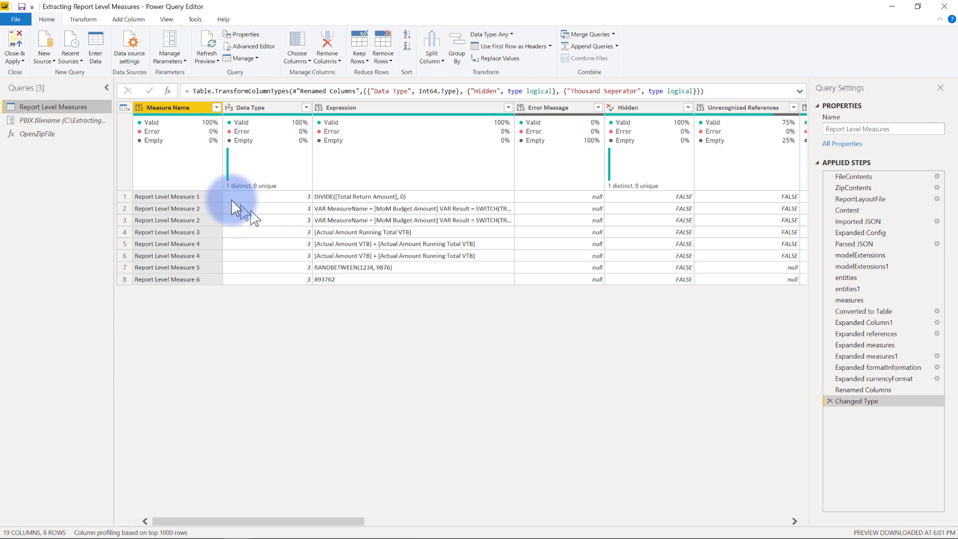
Step: Inspect the PBIX filename parameter's value C:\Extracting Report Level Measures (Model).pbix and its description
left_click(64, 121)
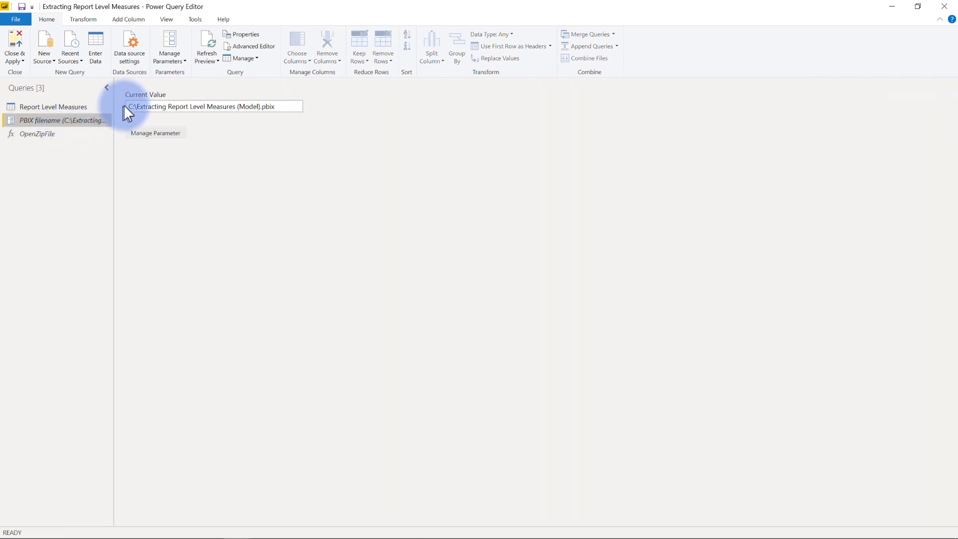
left_click_drag(126, 106, 283, 107)
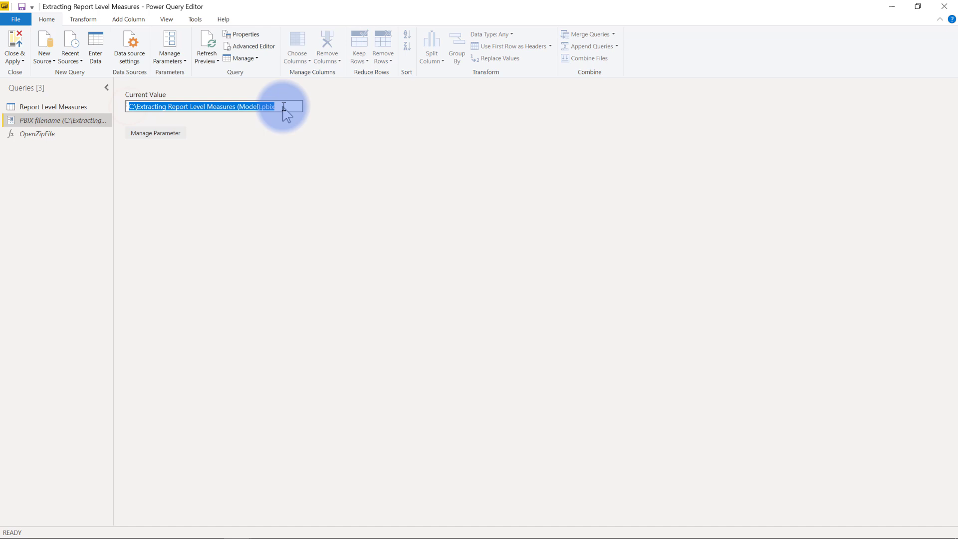
double_click(283, 106)
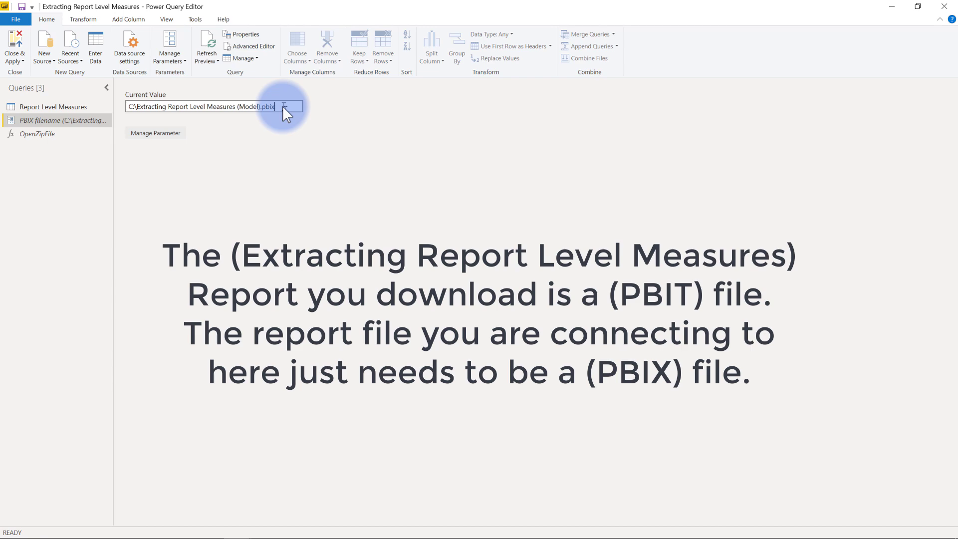
left_click(62, 119)
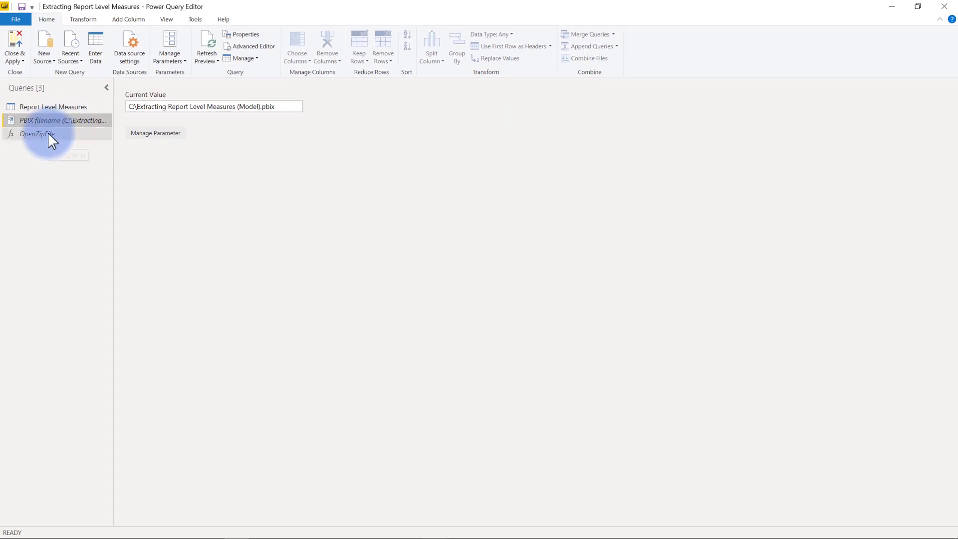
Step: Review the OpenZipFile function's M code in the Advanced Editor and cancel without changes
left_click(47, 133)
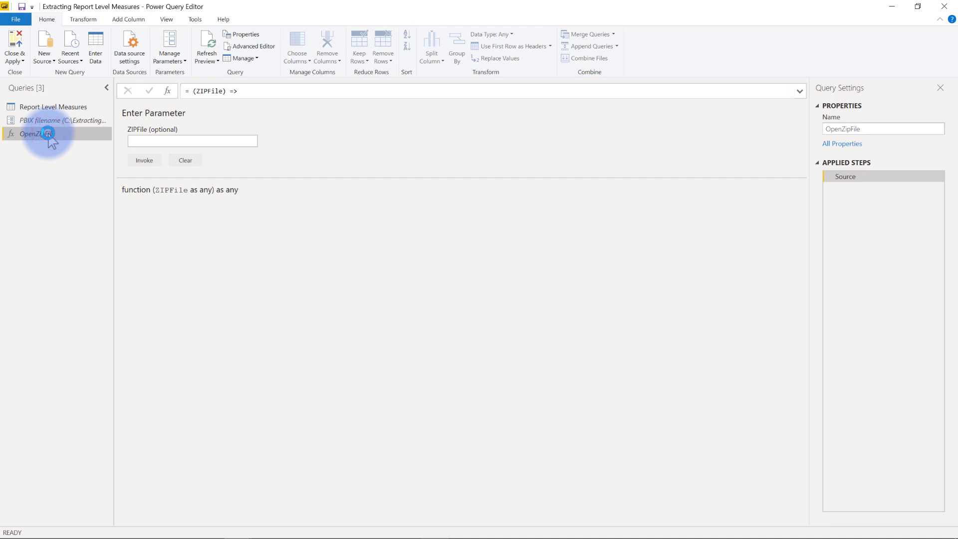
left_click(248, 46)
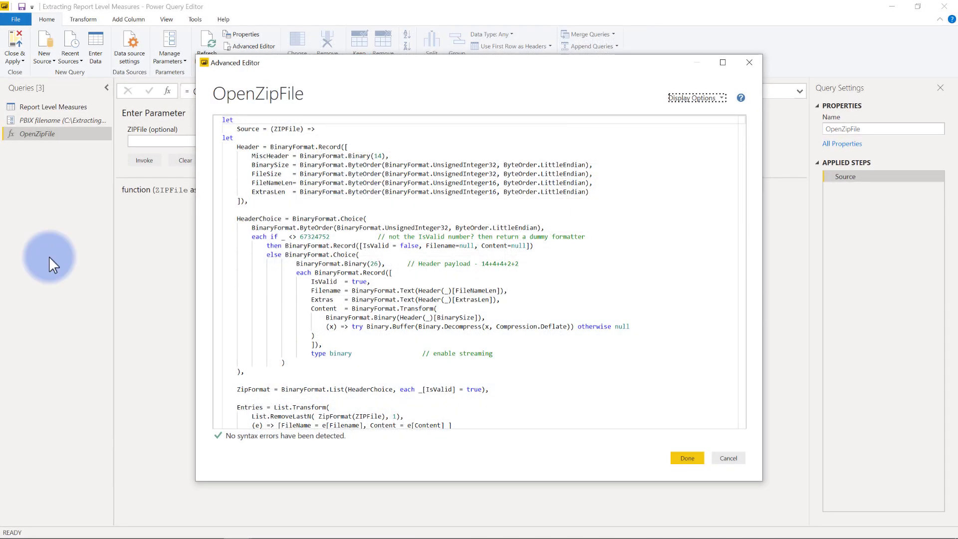
scroll(397, 257, "down", 6)
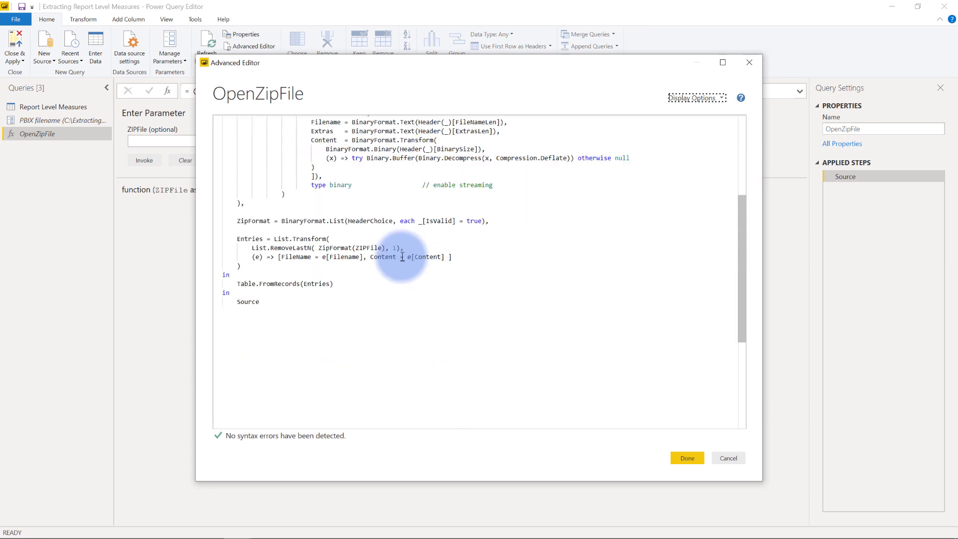
scroll(402, 259, "up", 6)
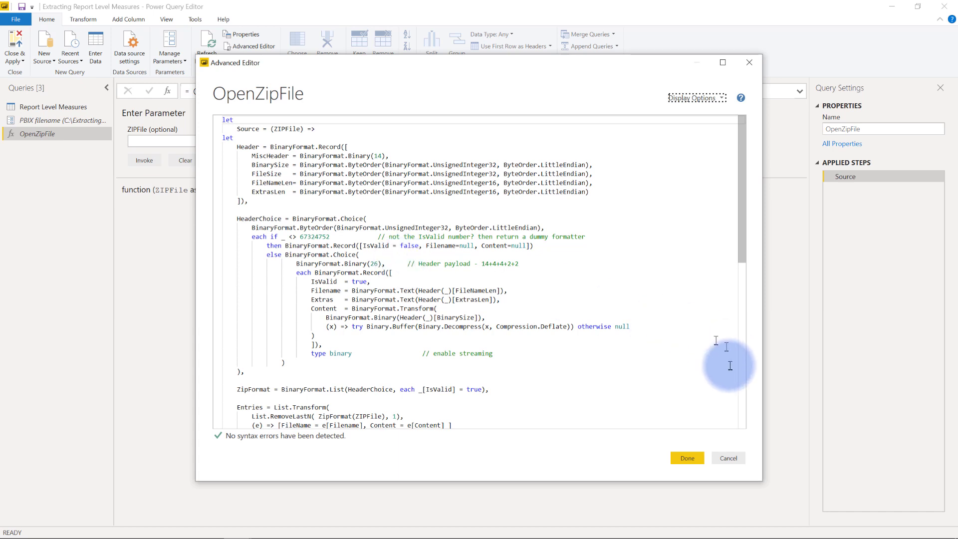
left_click(729, 459)
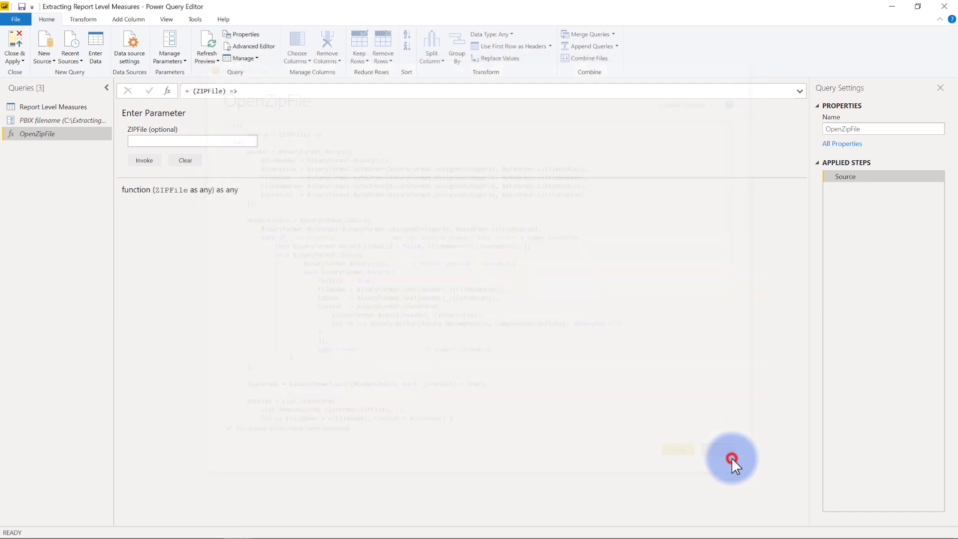
Step: Recheck the PBIX filename path, then close Power Query Editor choosing Don't Apply
left_click(90, 121)
triple_click(164, 109)
key("ctrl+c")
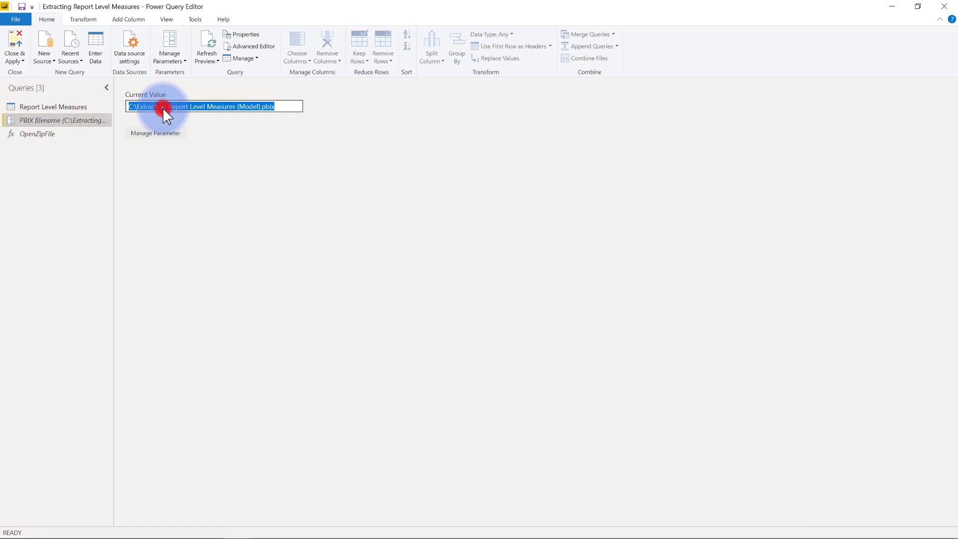
left_click(61, 110)
left_click(945, 6)
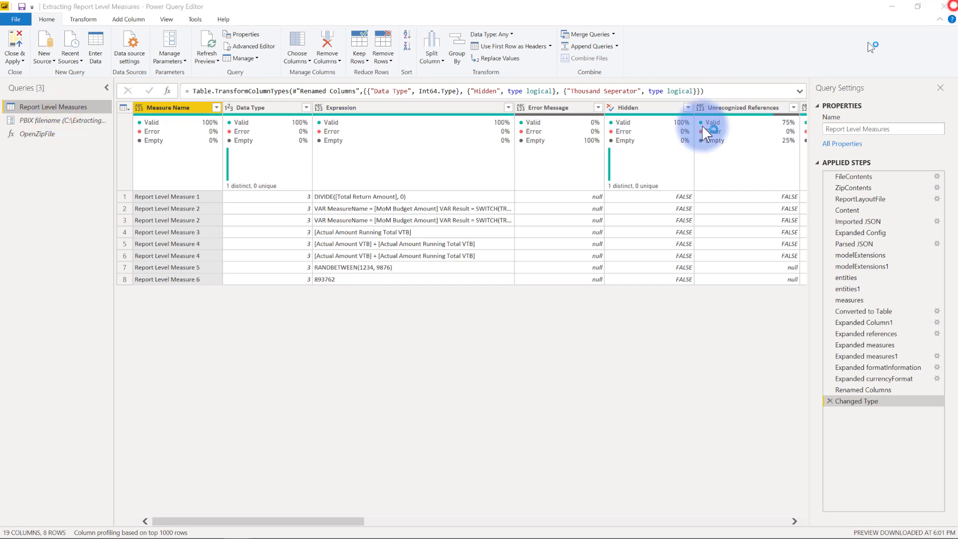
left_click(542, 295)
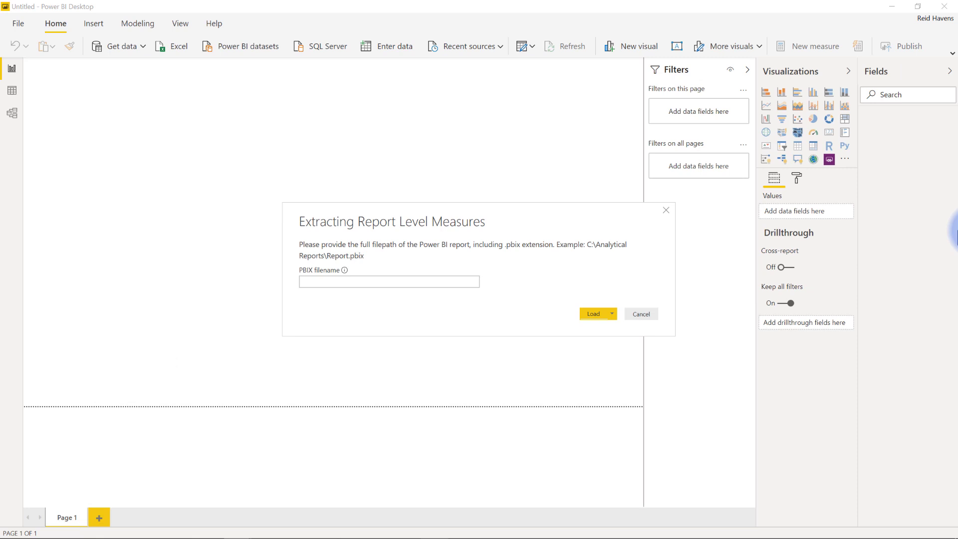
Step: Load the template with PBIX filename C:\Extracting Report Level Measures (Model).pbix
left_click(382, 283)
type("C")
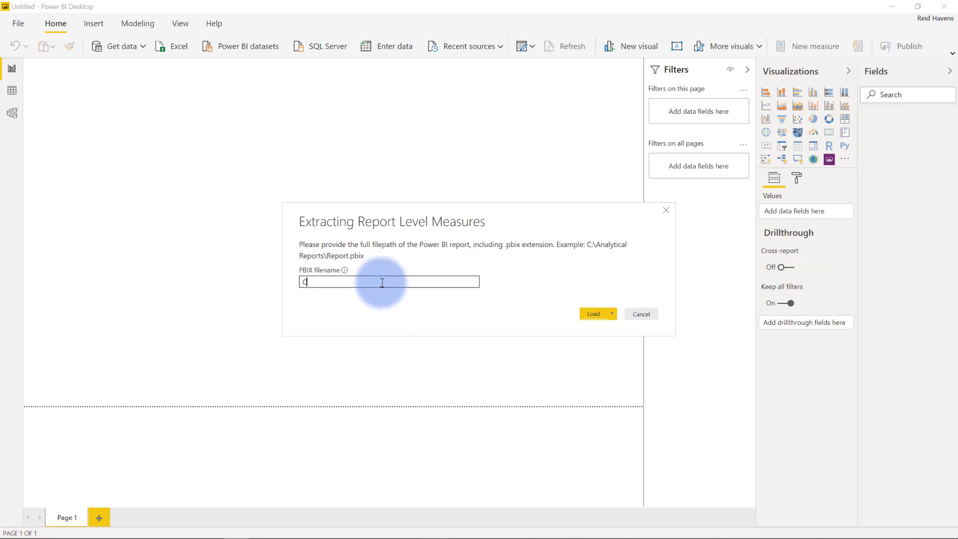
type(":\\Report name.pbix")
key("shift+Left")
key("shift+Left")
key("shift+Left")
key("shift+Left")
key("shift+Left")
key("shift+Left")
key("shift+Left")
key("shift+Left")
key("shift+Left")
key("shift+Left")
key("shift+Left")
key("shift+Left")
key("shift+Left")
key("shift+Left")
key("shift+Left")
key("shift+Left")
key("shift+Left")
key("shift+Left")
key("shift+Left")
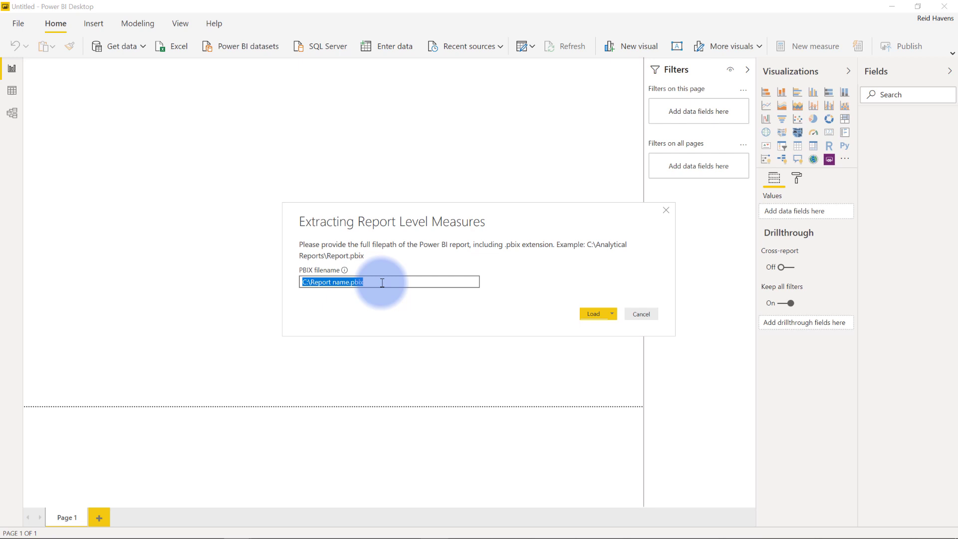
left_click_drag(311, 282, 389, 291)
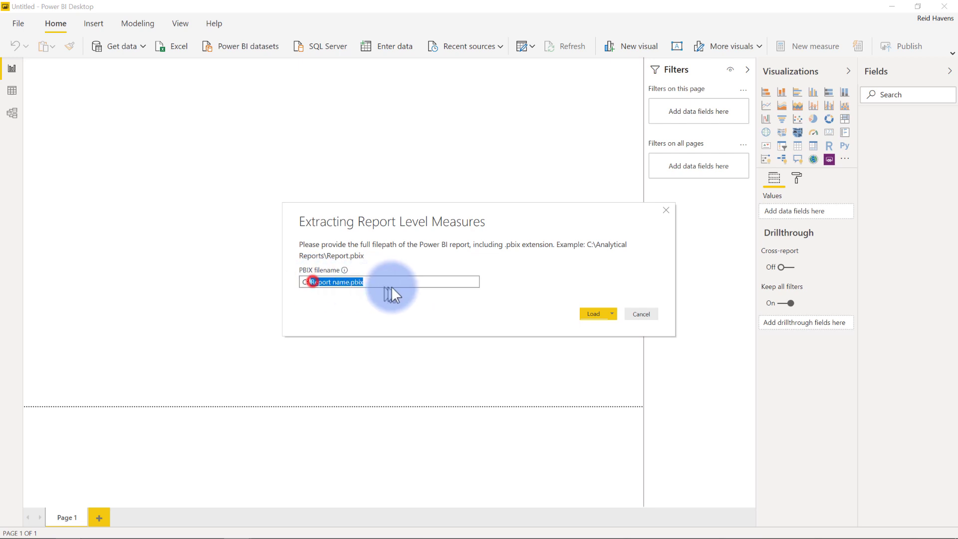
key("ctrl+v")
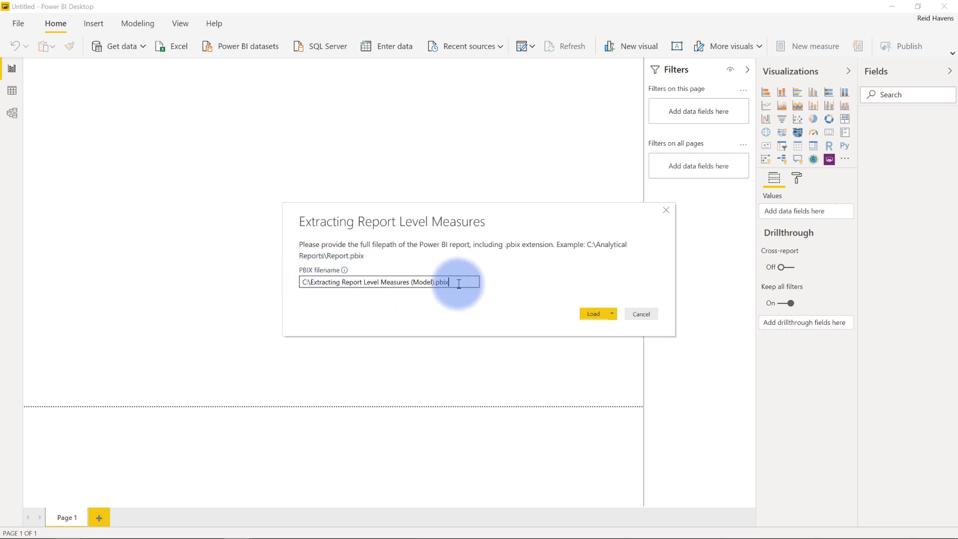
left_click(588, 314)
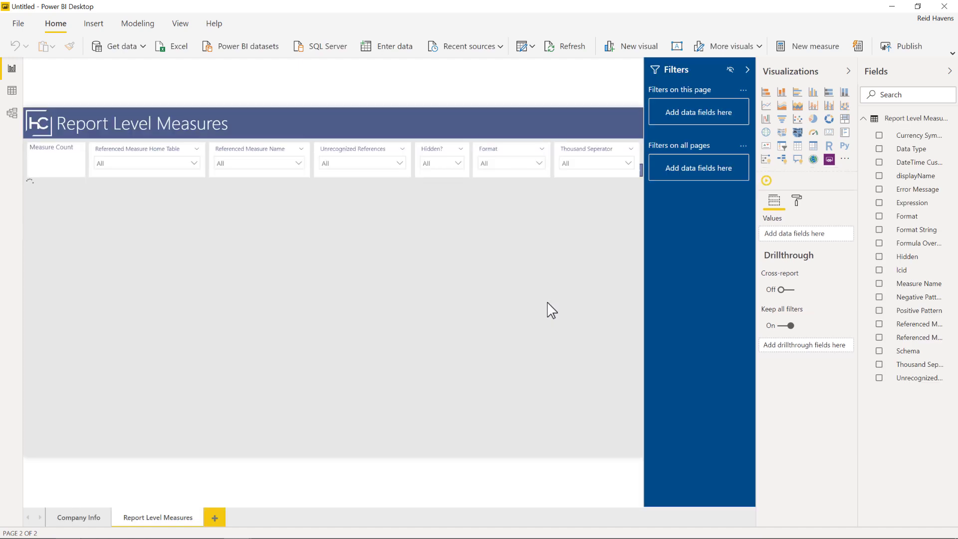
left_click(548, 303)
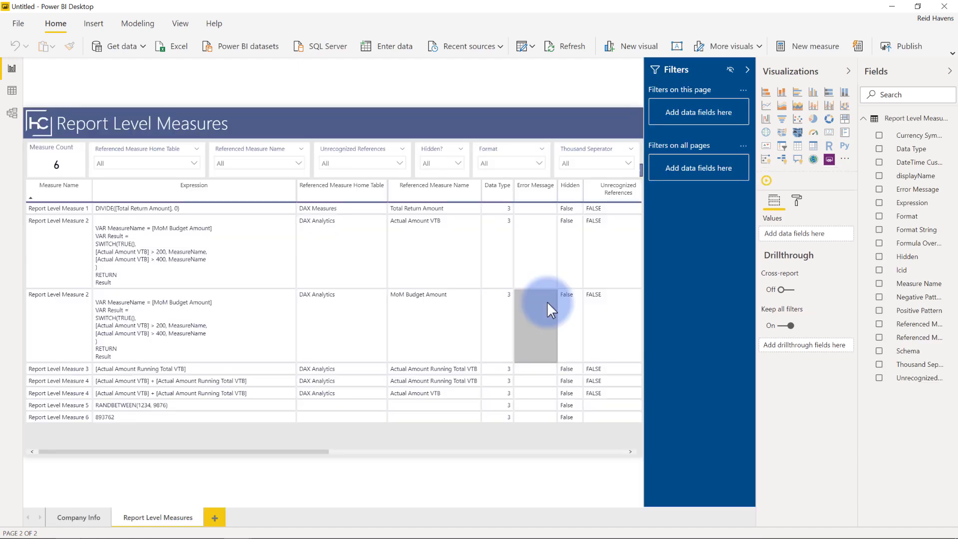